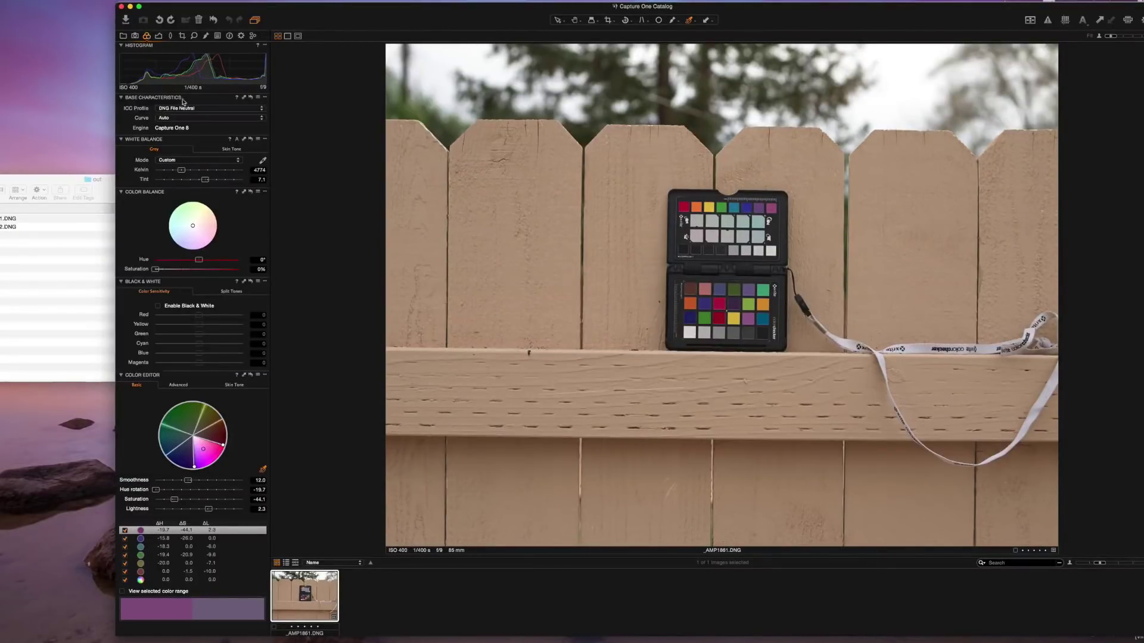
- Delete the 645z user preset from the Base Characteristics presets and confirm the deletion
{"action": "left_click", "coordinate": [261, 100]}
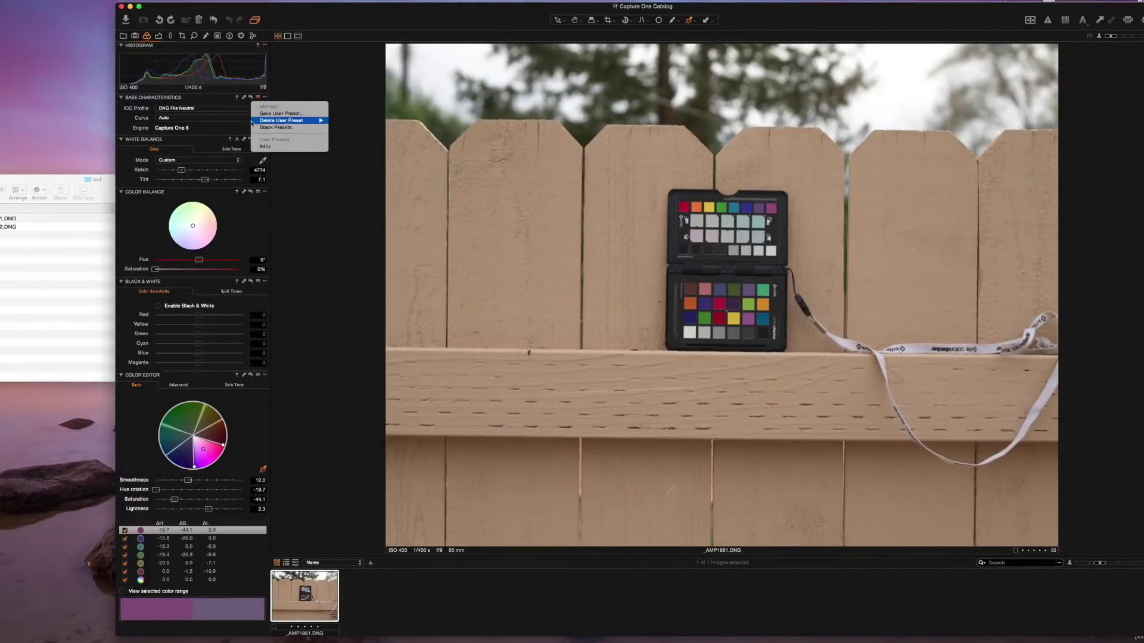
{"action": "mouse_move", "coordinate": [281, 121]}
{"action": "left_click", "coordinate": [343, 121]}
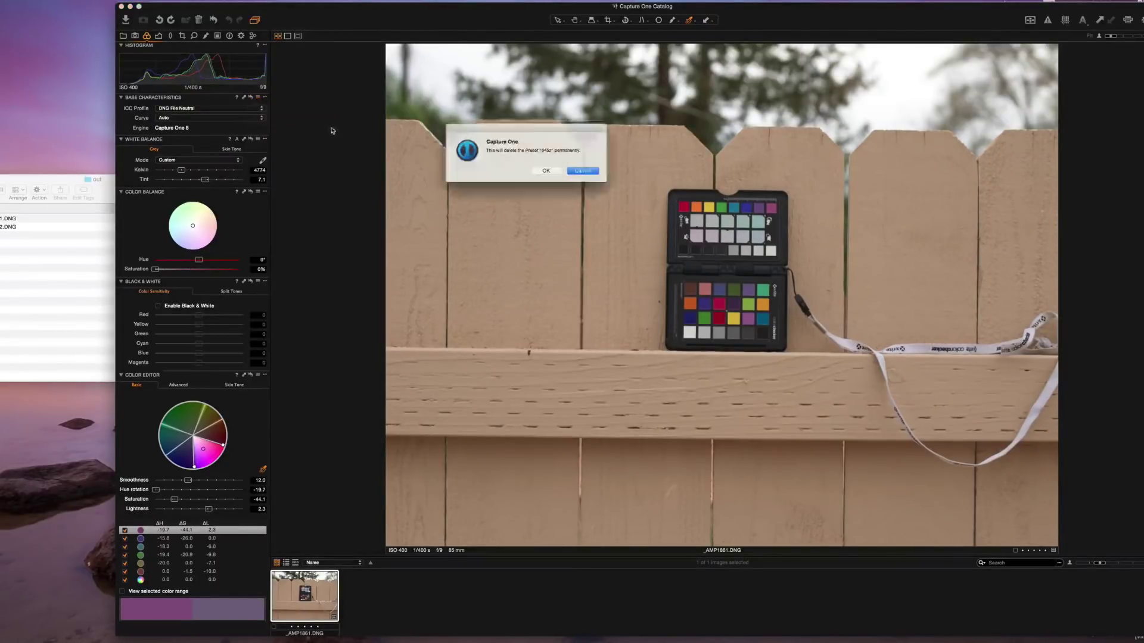
{"action": "left_click", "coordinate": [551, 171]}
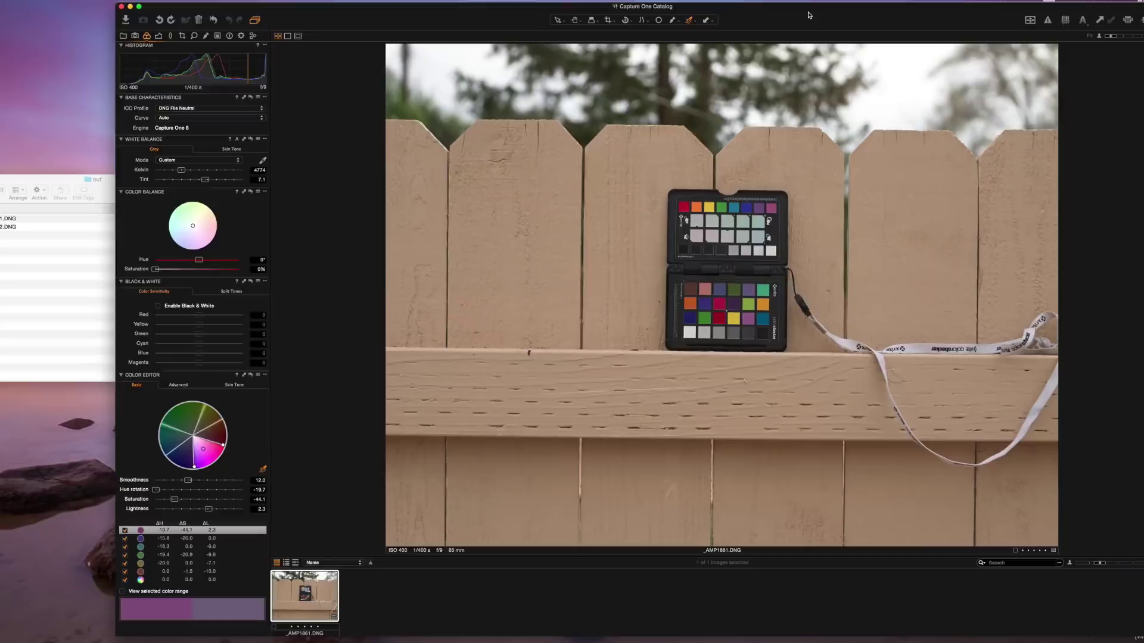
- Import _AMP1862.DNG by dragging it from the Finder folder onto the viewer
{"action": "left_click_drag", "start_coordinate": [808, 15], "coordinate": [772, 16]}
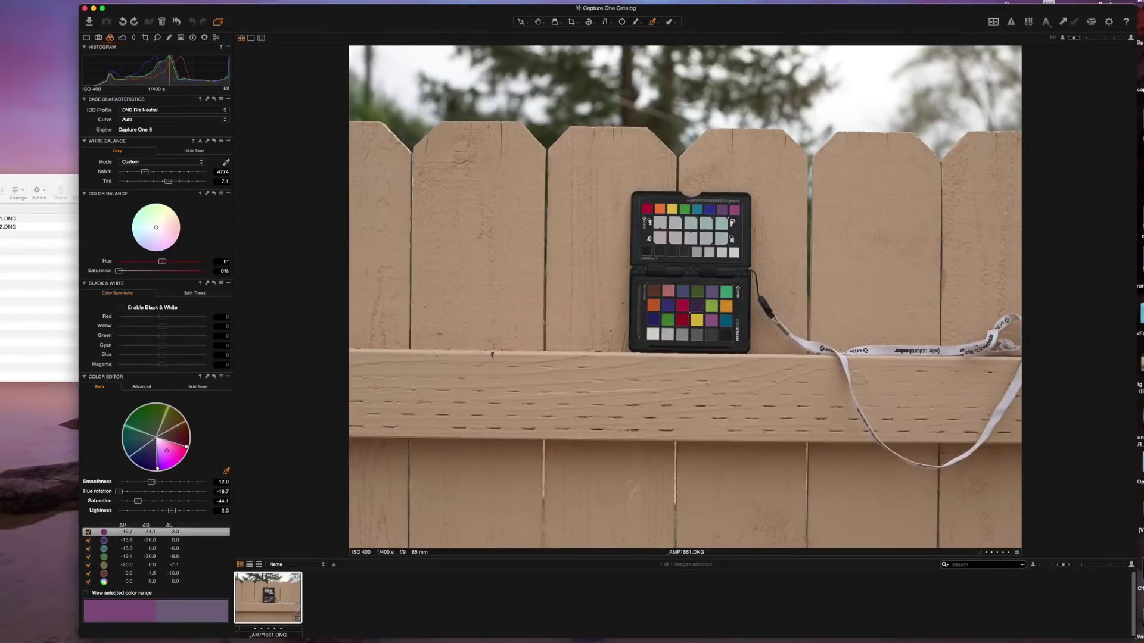
{"action": "left_click", "coordinate": [36, 268]}
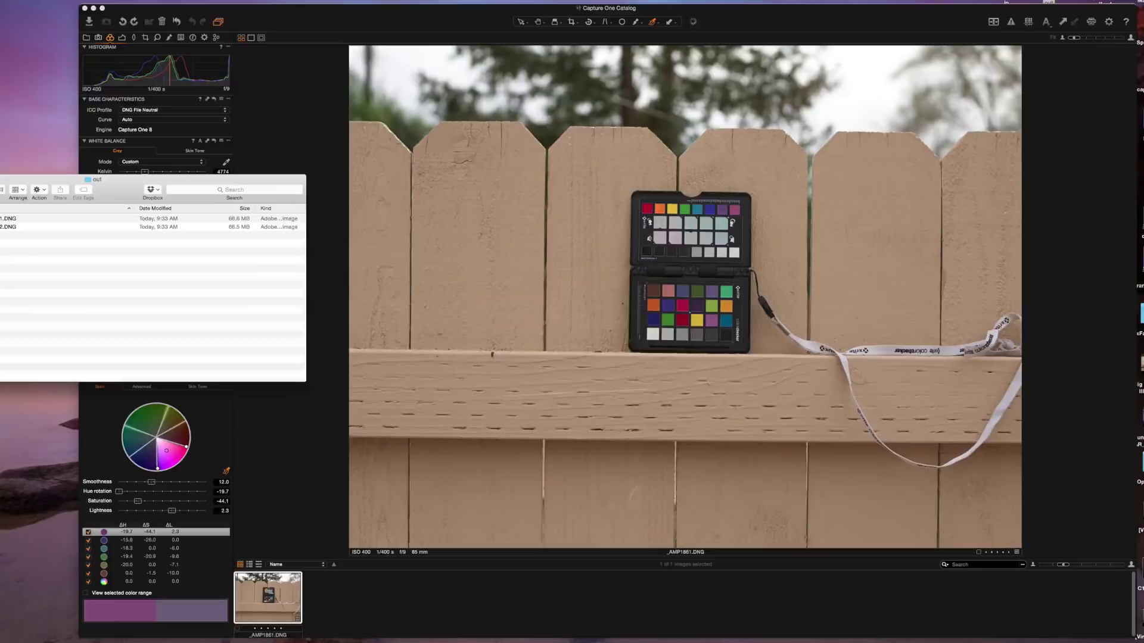
{"action": "left_click_drag", "start_coordinate": [27, 226], "coordinate": [549, 201]}
{"action": "left_click_drag", "start_coordinate": [549, 201], "coordinate": [550, 199]}
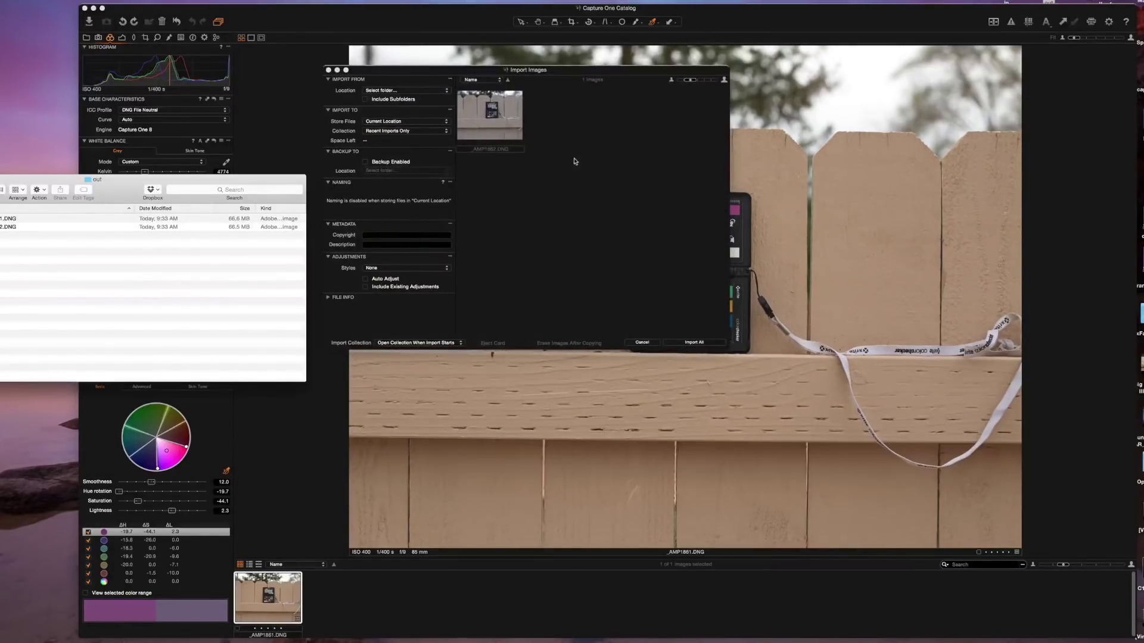
{"action": "left_click", "coordinate": [489, 115]}
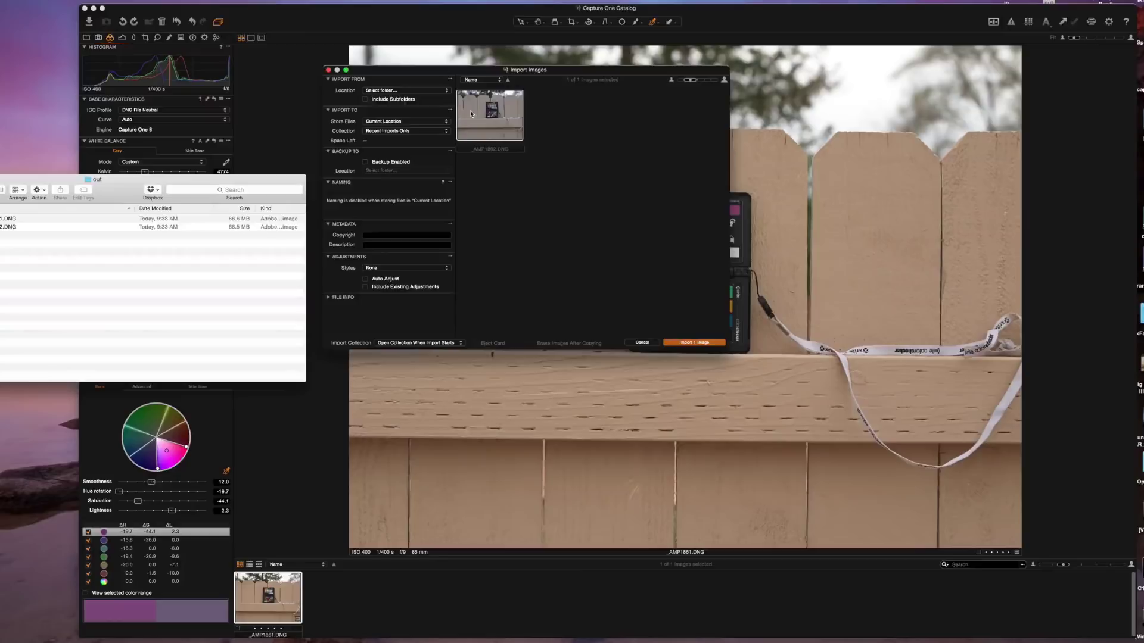
{"action": "left_click", "coordinate": [697, 343]}
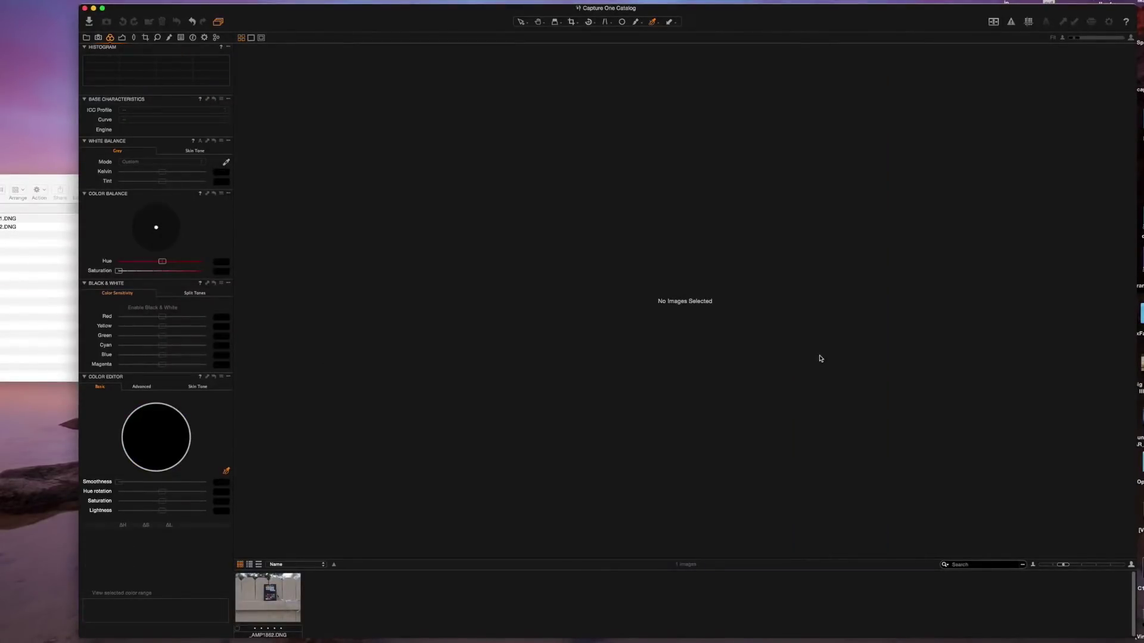
- Select the _AMP1862.DNG thumbnail in the filmstrip to open it in the viewer
{"action": "left_click", "coordinate": [269, 597]}
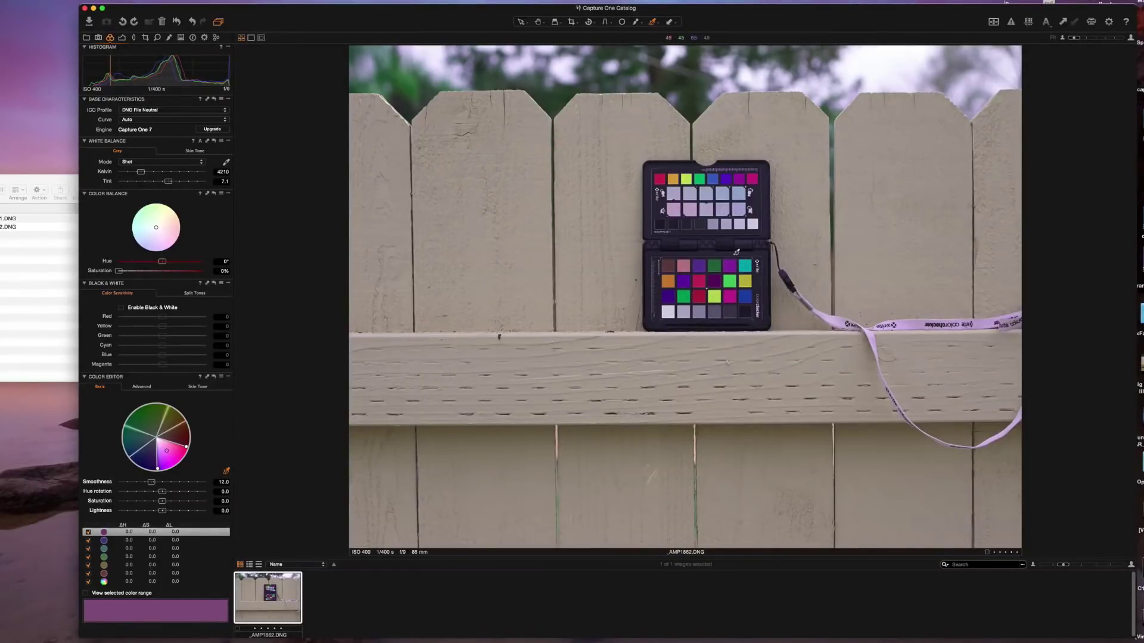
{"action": "scroll", "coordinate": [729, 268], "scroll_direction": "up", "scroll_amount": 2}
{"action": "scroll", "coordinate": [736, 253], "scroll_direction": "up", "scroll_amount": 3}
{"action": "scroll", "coordinate": [764, 279], "scroll_direction": "down", "scroll_amount": 1}
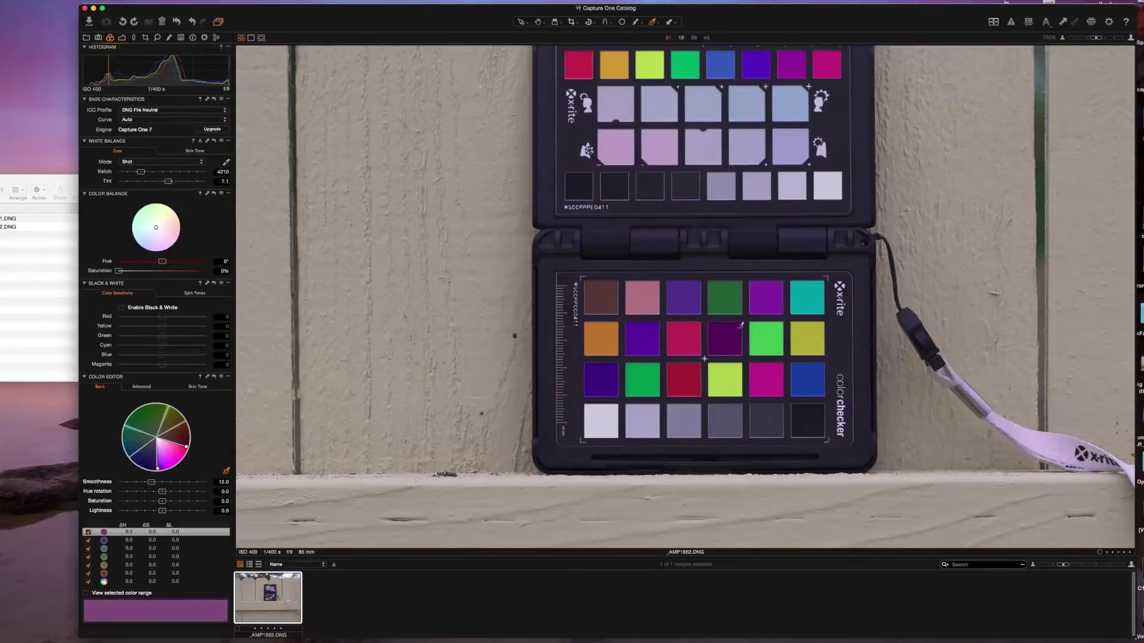
- Sample the green patch and set hue -20, saturation about -10.5, lightness -10
{"action": "left_click", "coordinate": [733, 294]}
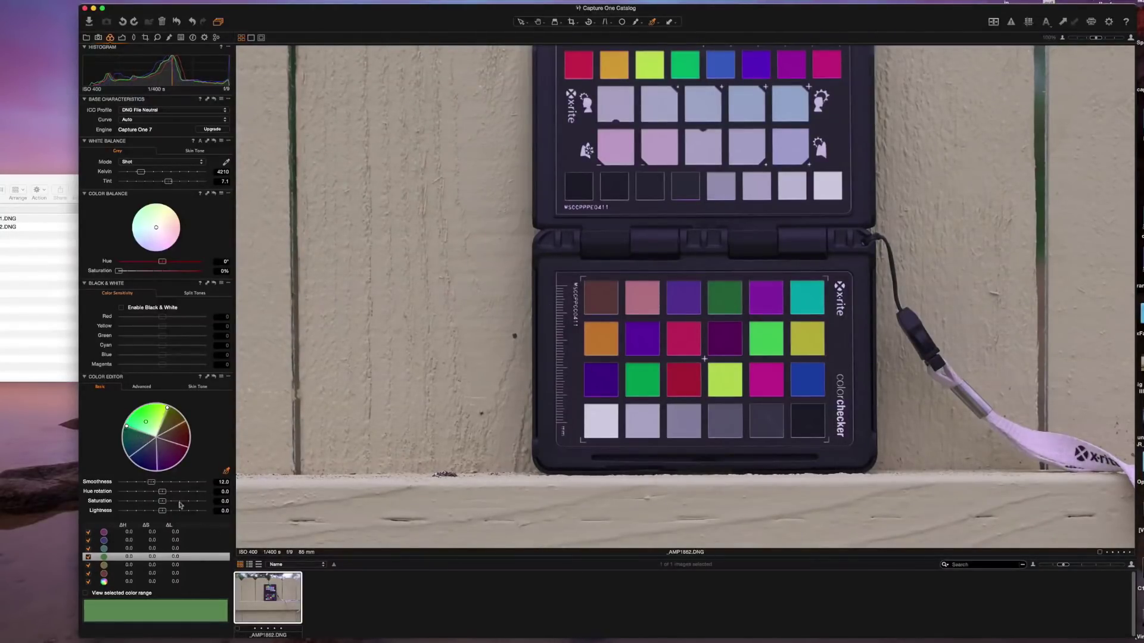
{"action": "left_click_drag", "start_coordinate": [162, 492], "coordinate": [135, 493]}
{"action": "left_click_drag", "start_coordinate": [134, 492], "coordinate": [125, 492]}
{"action": "left_click_drag", "start_coordinate": [124, 493], "coordinate": [157, 501]}
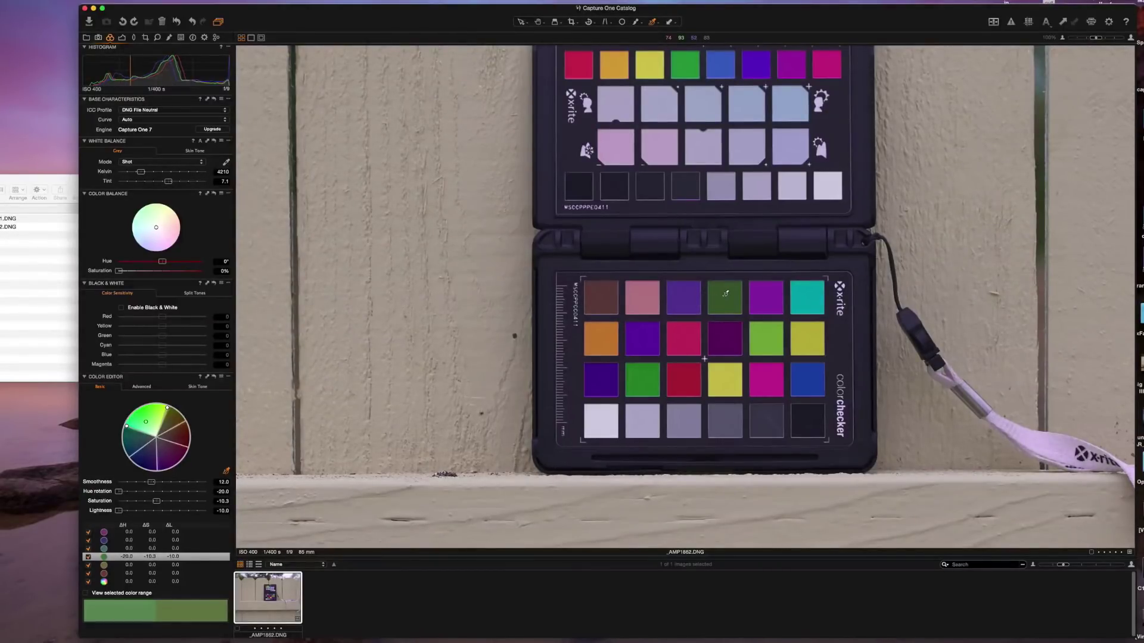
- Sample the yellow patch and set hue -20, saturation 49.5, lightness -10
{"action": "left_click", "coordinate": [813, 340]}
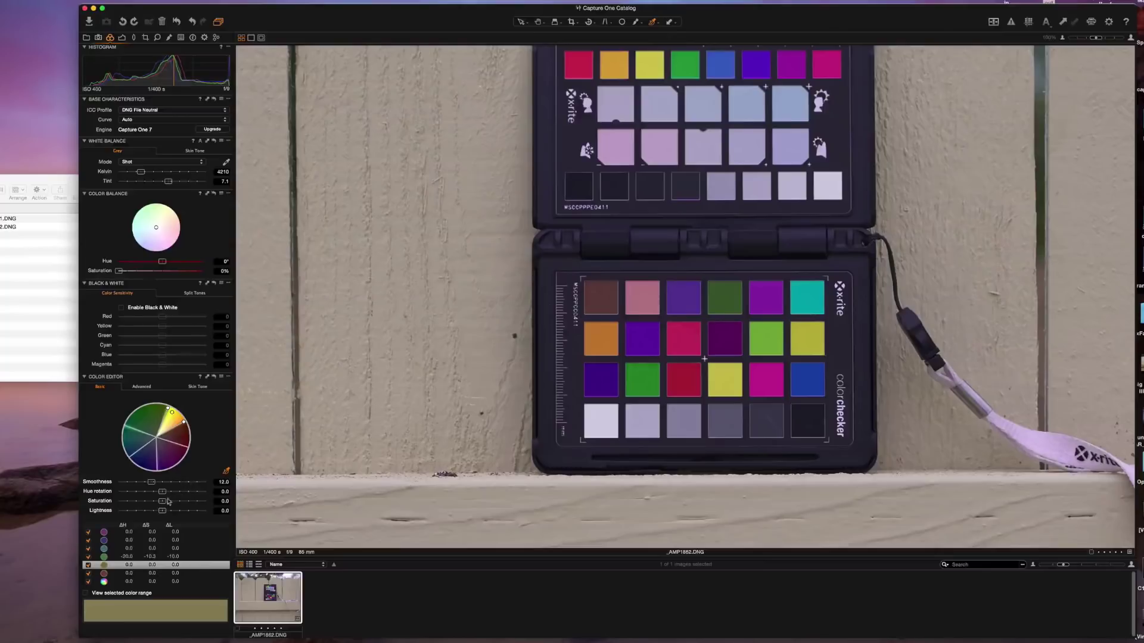
{"action": "left_click_drag", "start_coordinate": [161, 490], "coordinate": [107, 493]}
{"action": "left_click_drag", "start_coordinate": [162, 502], "coordinate": [117, 511]}
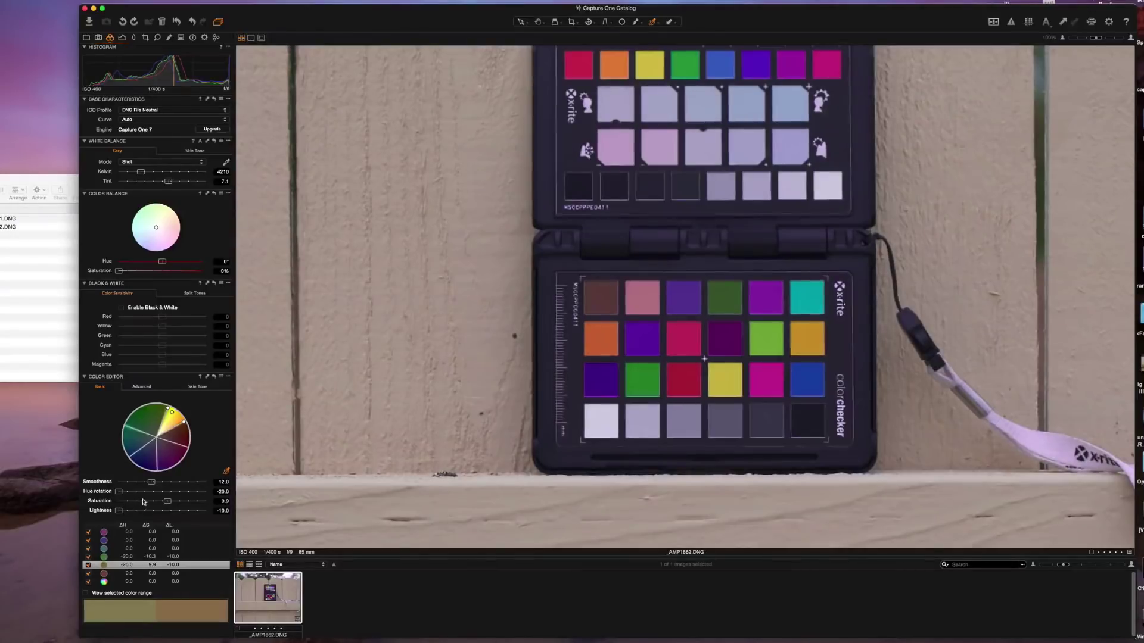
{"action": "left_click_drag", "start_coordinate": [167, 500], "coordinate": [189, 502]}
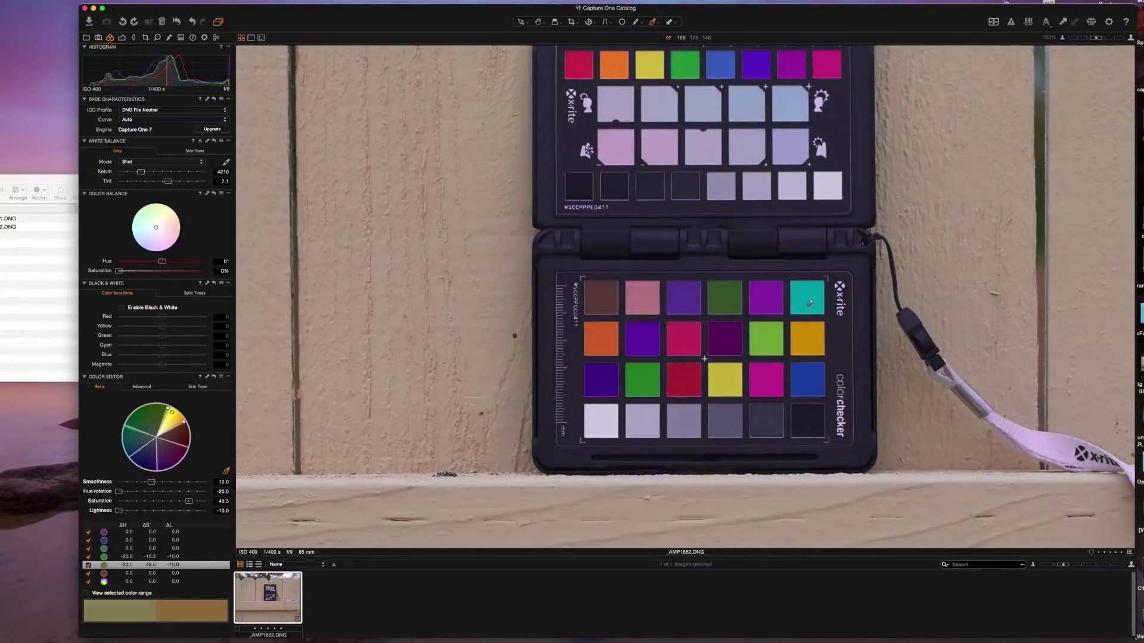
- Sample the cyan patch, rotate its hue negatively and adjust its saturation
{"action": "left_click", "coordinate": [808, 302]}
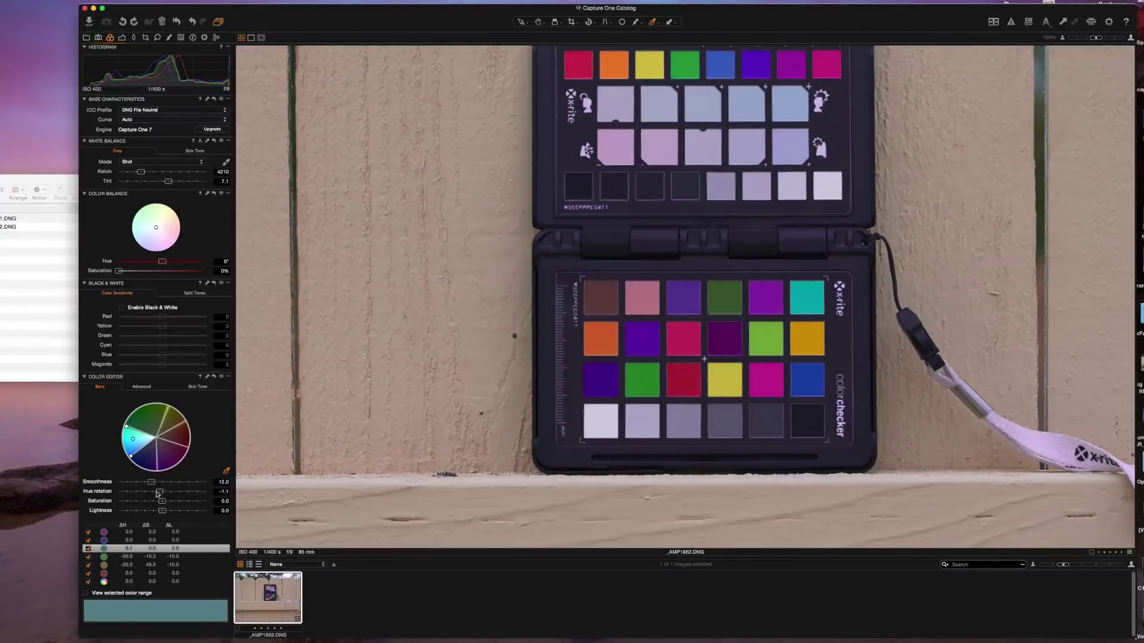
{"action": "left_click_drag", "start_coordinate": [166, 492], "coordinate": [116, 493]}
{"action": "mouse_move", "coordinate": [161, 502]}
{"action": "left_mouse_down"}
{"action": "mouse_move", "coordinate": [145, 503]}
{"action": "mouse_move", "coordinate": [182, 513]}
{"action": "left_mouse_up"}
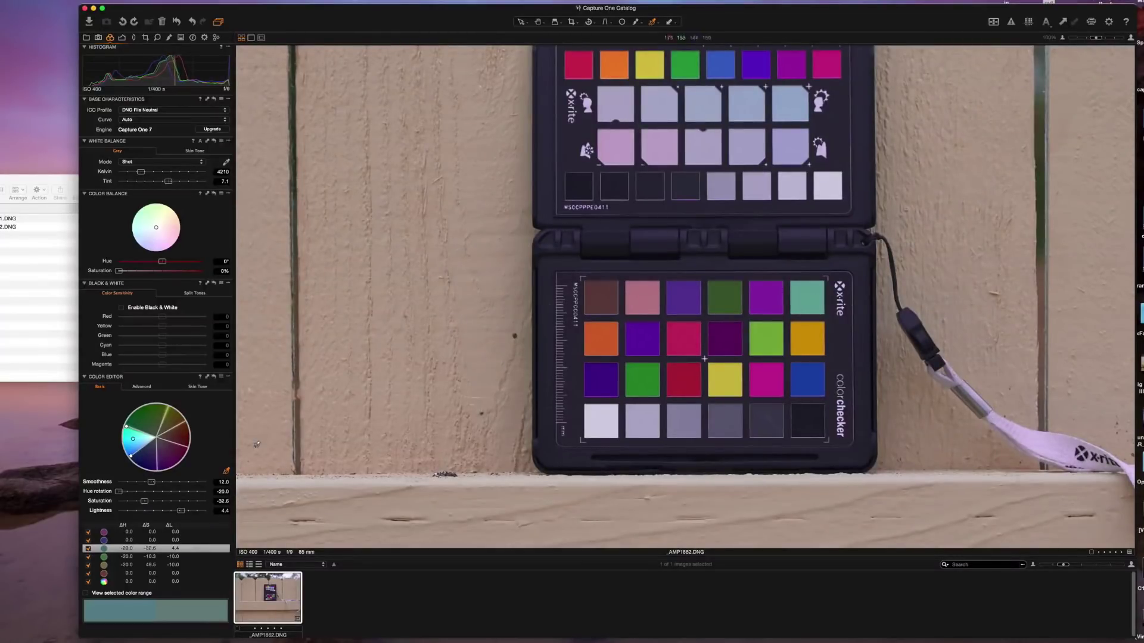
- Sample the purple patch and set hue -20, lightness 3.1, saturation -23.5
{"action": "left_click", "coordinate": [766, 299]}
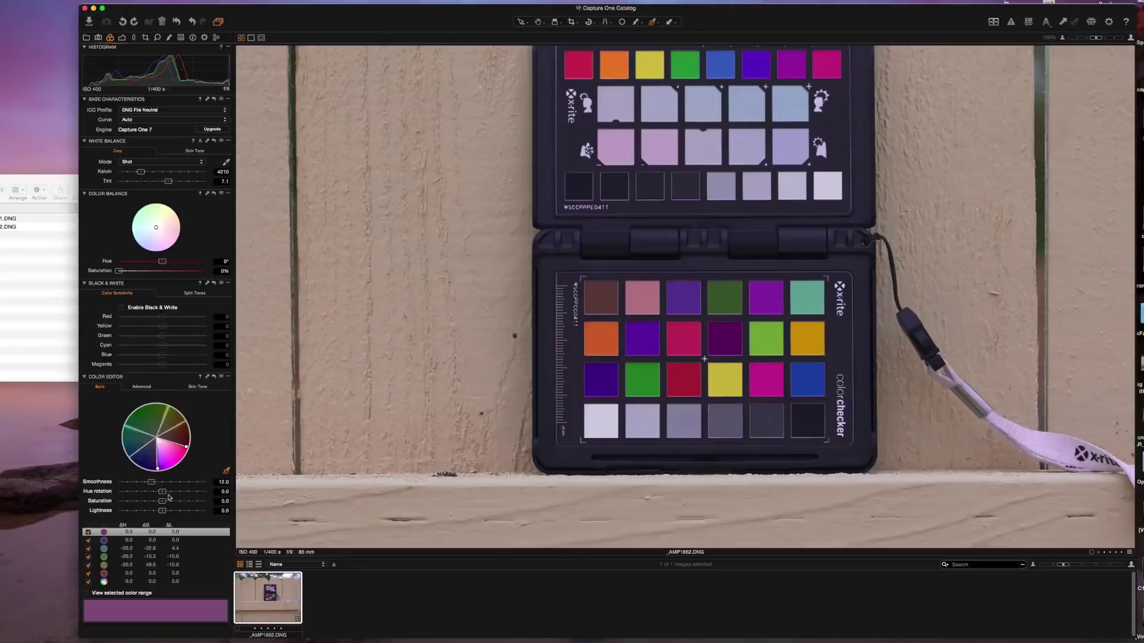
{"action": "left_click_drag", "start_coordinate": [163, 492], "coordinate": [118, 492]}
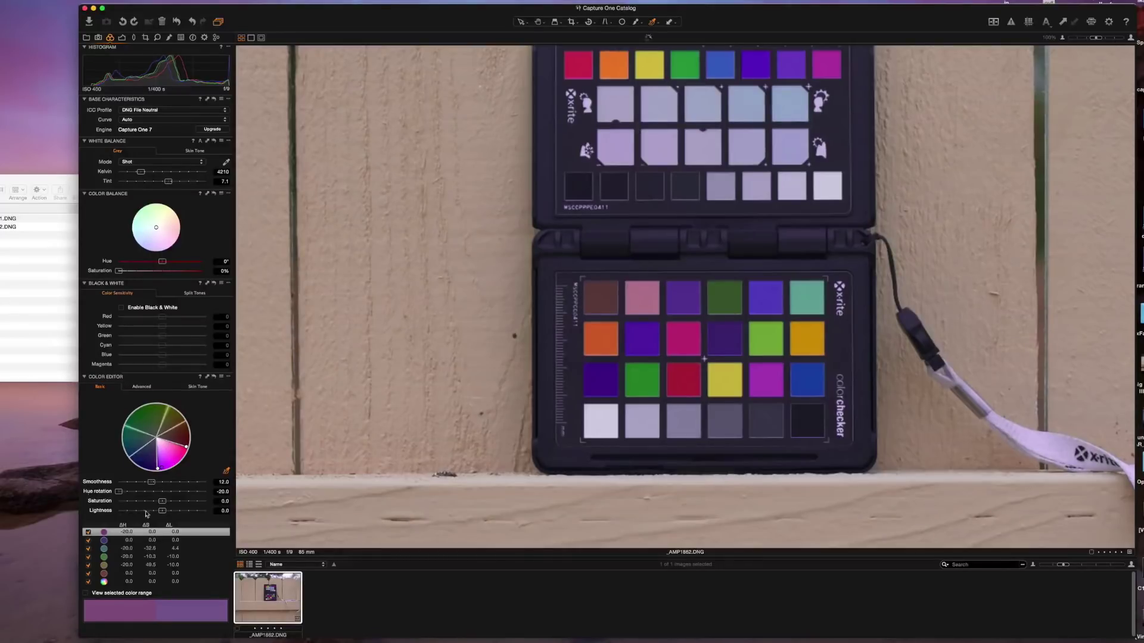
{"action": "left_click_drag", "start_coordinate": [148, 511], "coordinate": [177, 511]}
{"action": "left_click_drag", "start_coordinate": [178, 513], "coordinate": [180, 513]}
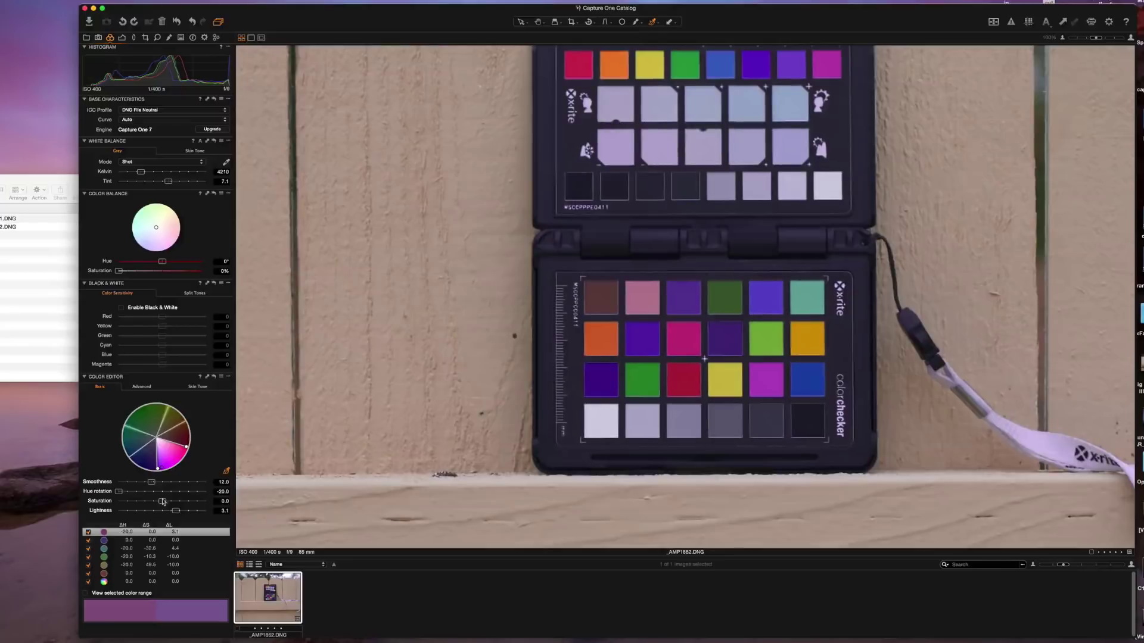
{"action": "left_click_drag", "start_coordinate": [163, 502], "coordinate": [150, 503]}
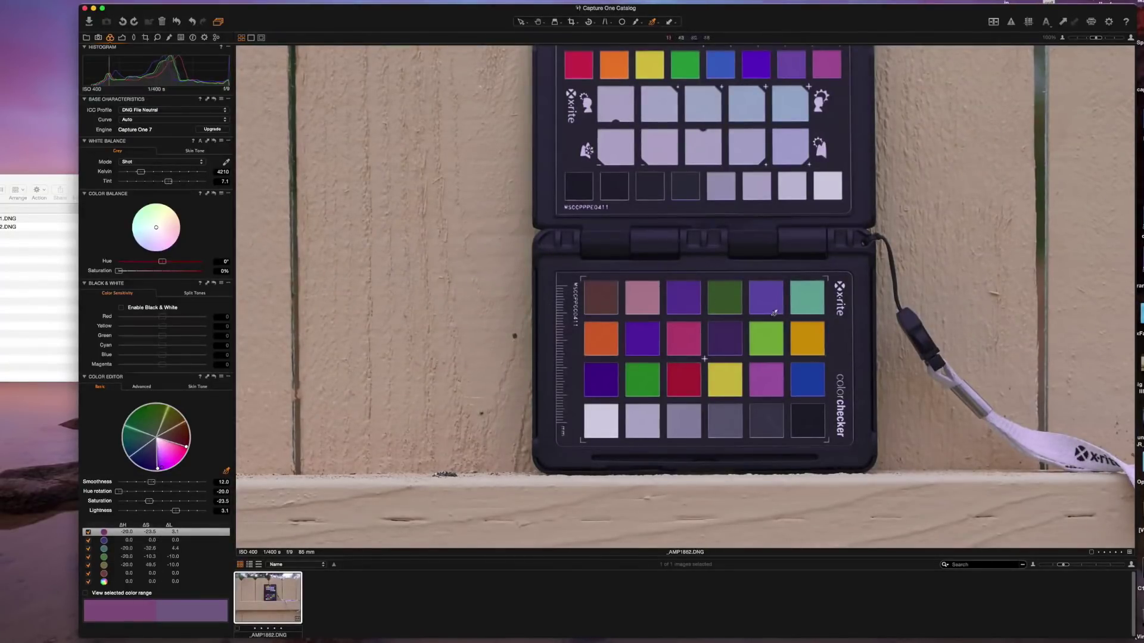
- Set the blue-purple range to hue -18, saturation -28.4 and lightness 4.4
{"action": "left_click", "coordinate": [676, 301]}
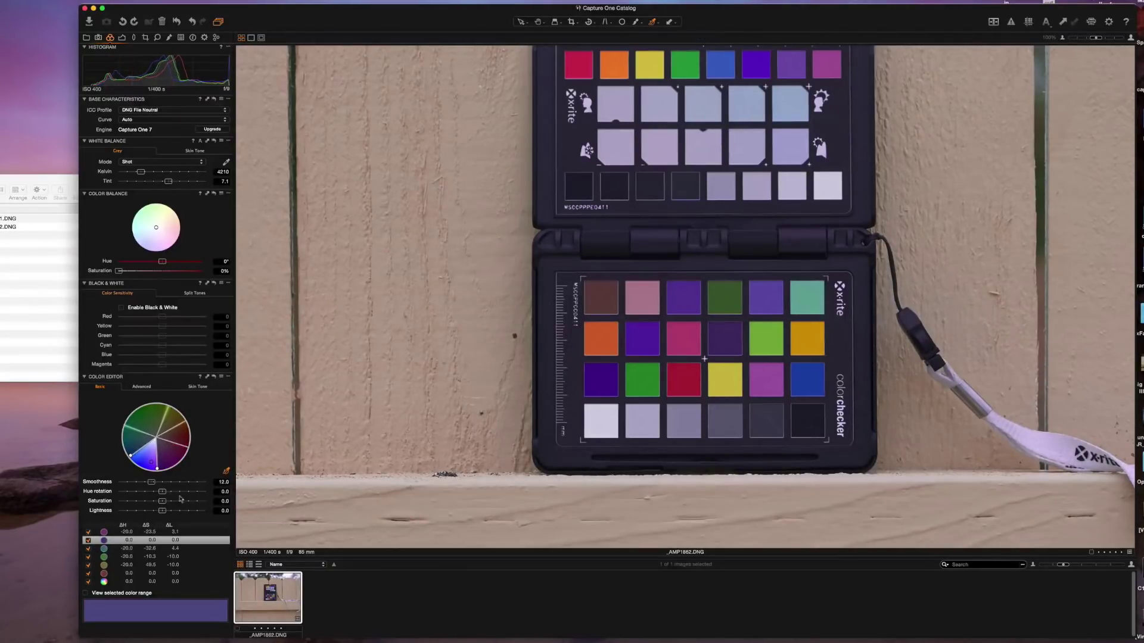
{"action": "left_click_drag", "start_coordinate": [162, 494], "coordinate": [112, 494]}
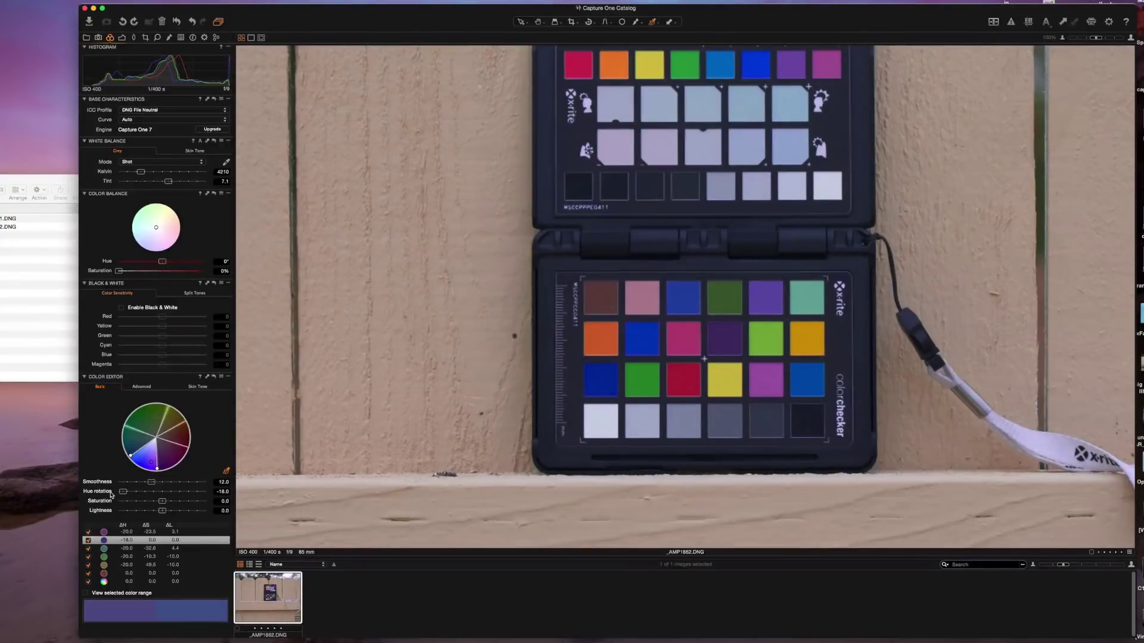
{"action": "mouse_move", "coordinate": [162, 502]}
{"action": "left_mouse_down"}
{"action": "mouse_move", "coordinate": [140, 505]}
{"action": "mouse_move", "coordinate": [184, 512]}
{"action": "left_mouse_up"}
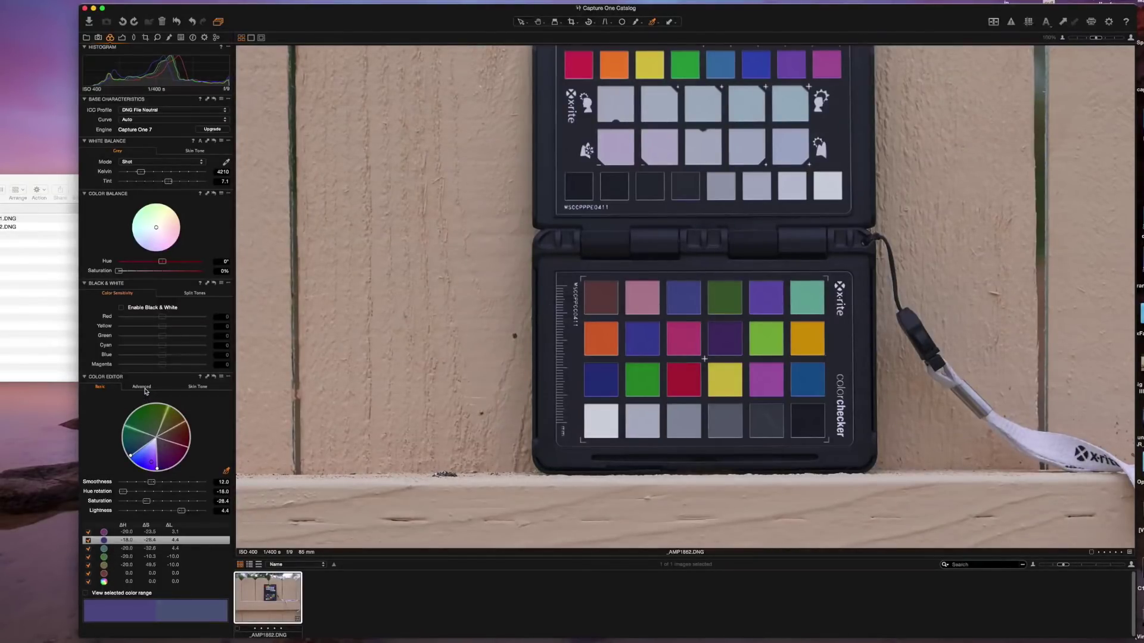
- In the Advanced tab, sample the pink patch and lower its saturation to -22.2
{"action": "left_click", "coordinate": [145, 391]}
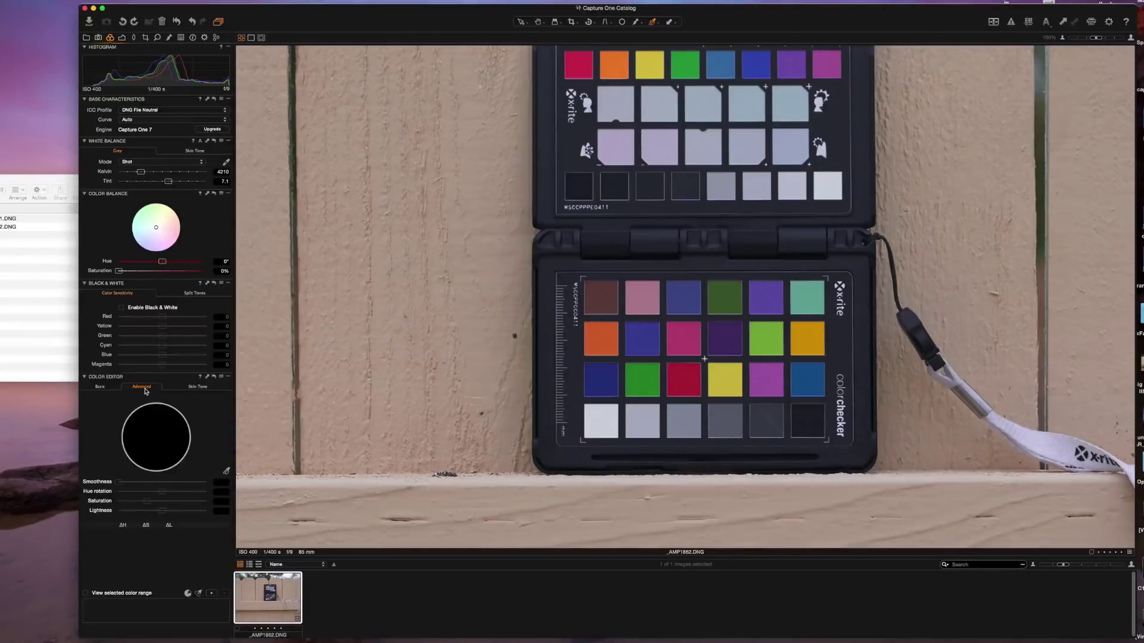
{"action": "left_click", "coordinate": [228, 474]}
{"action": "left_click", "coordinate": [643, 297]}
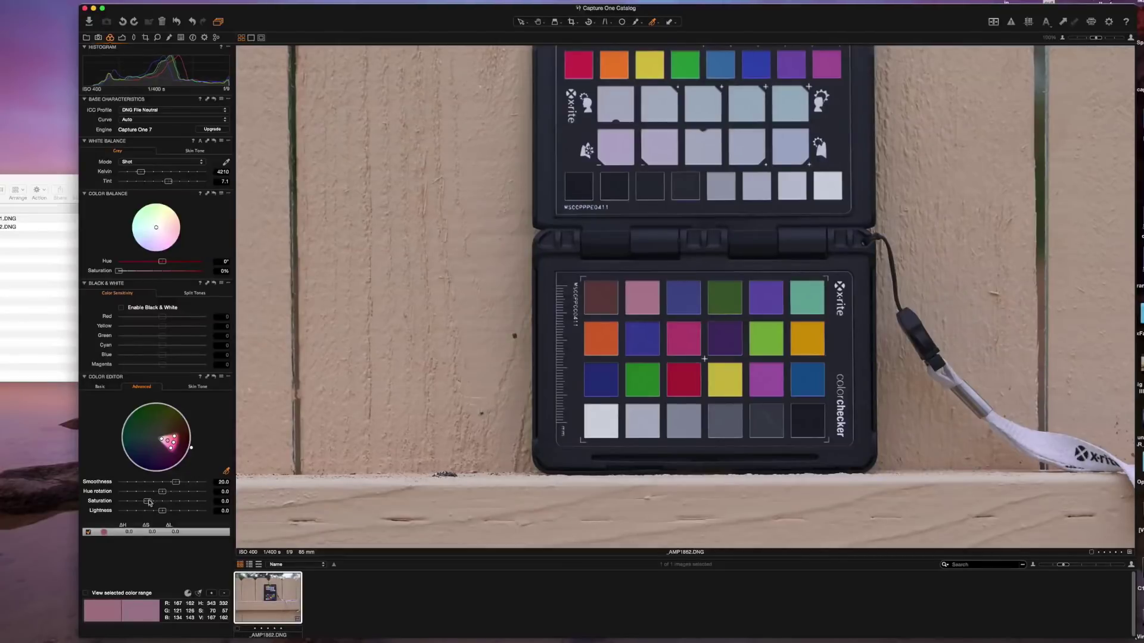
{"action": "left_click_drag", "start_coordinate": [149, 502], "coordinate": [143, 503]}
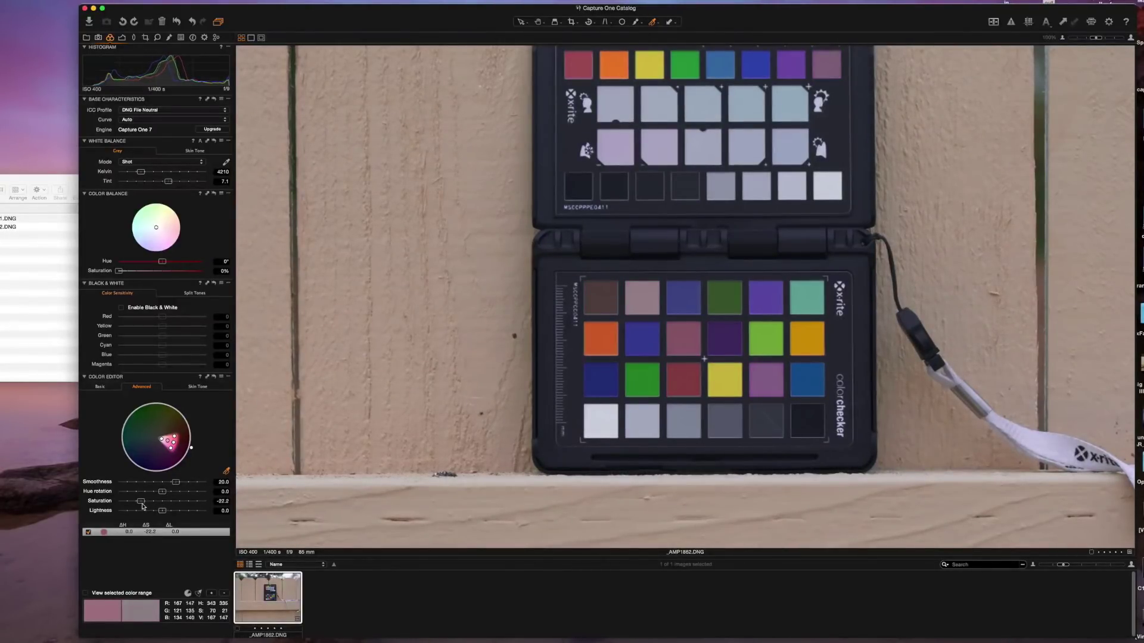
{"action": "left_click", "coordinate": [105, 390]}
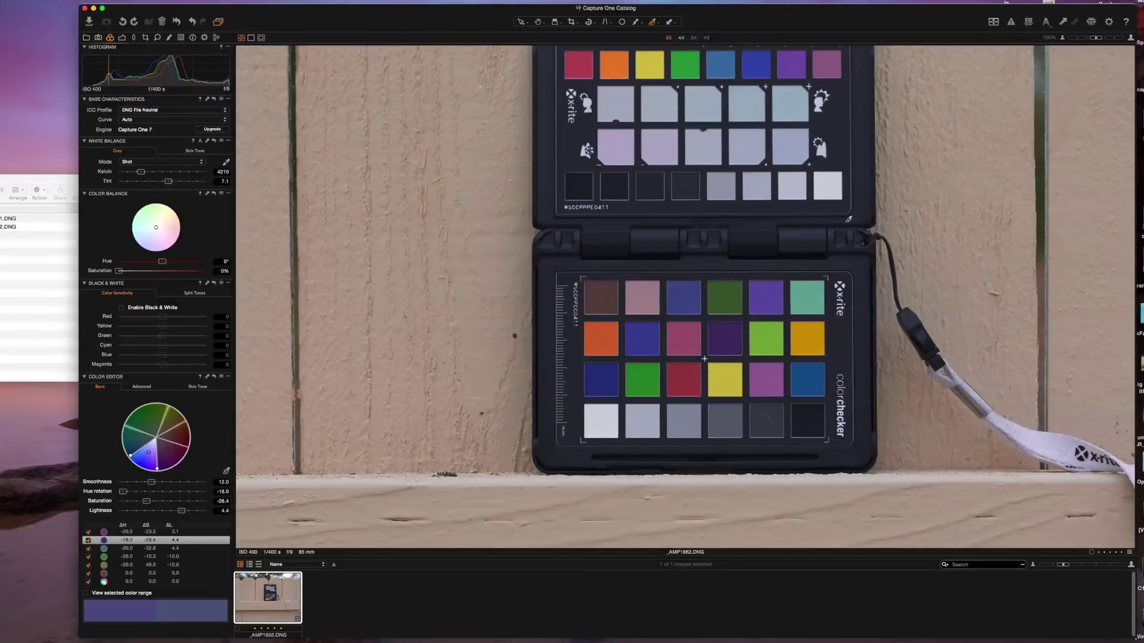
{"action": "scroll", "coordinate": [848, 218], "scroll_direction": "down", "scroll_amount": 2}
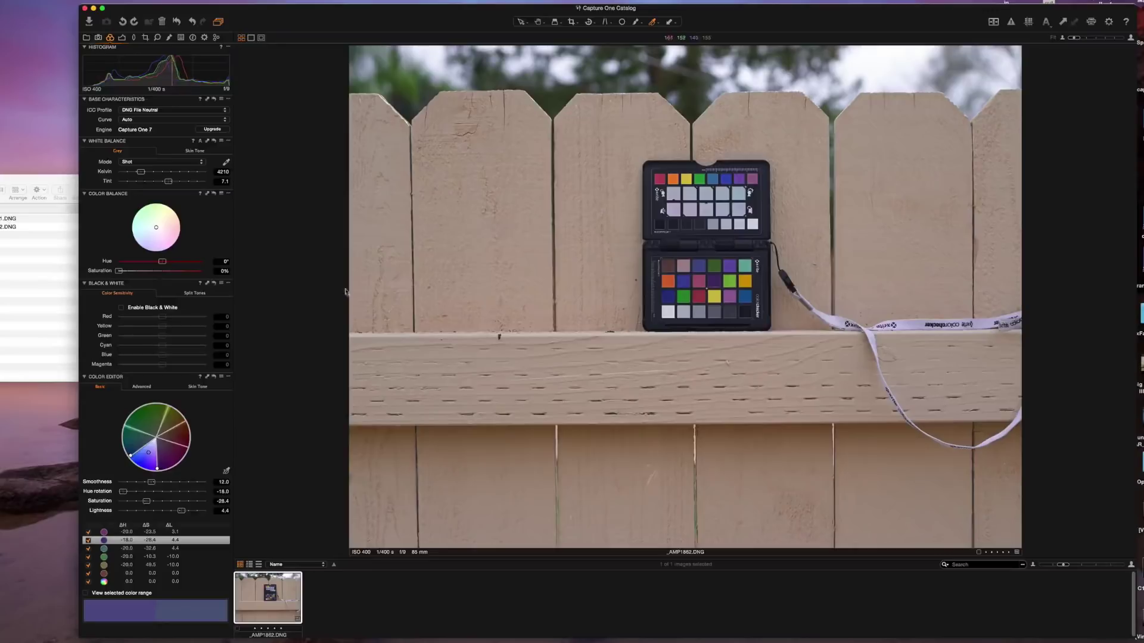
{"action": "left_click", "coordinate": [221, 377]}
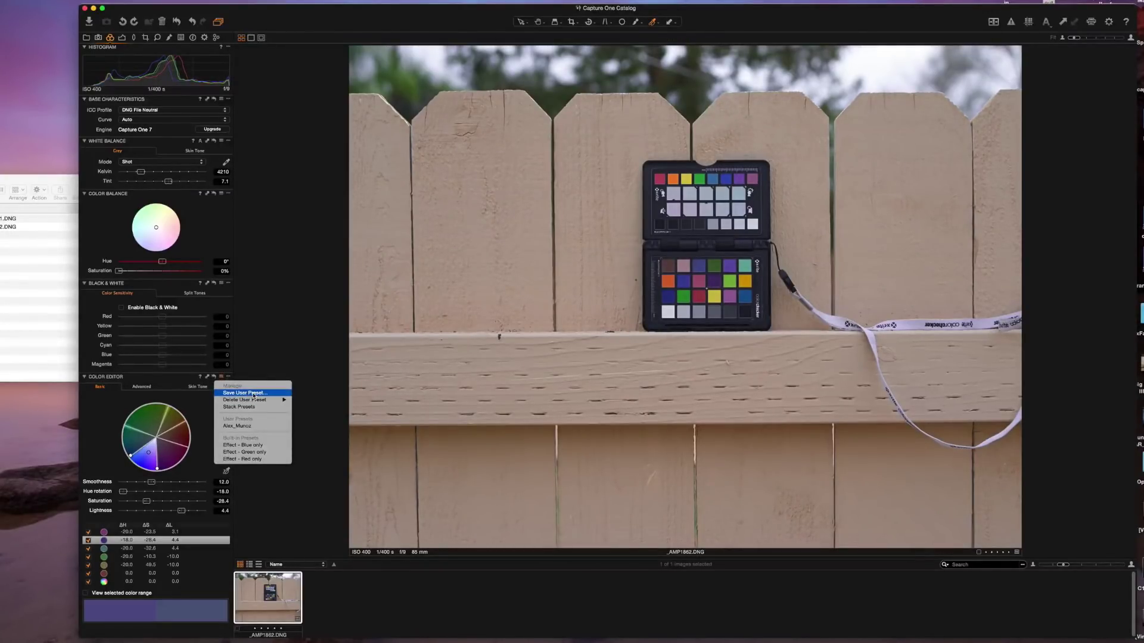
{"action": "left_click", "coordinate": [244, 393]}
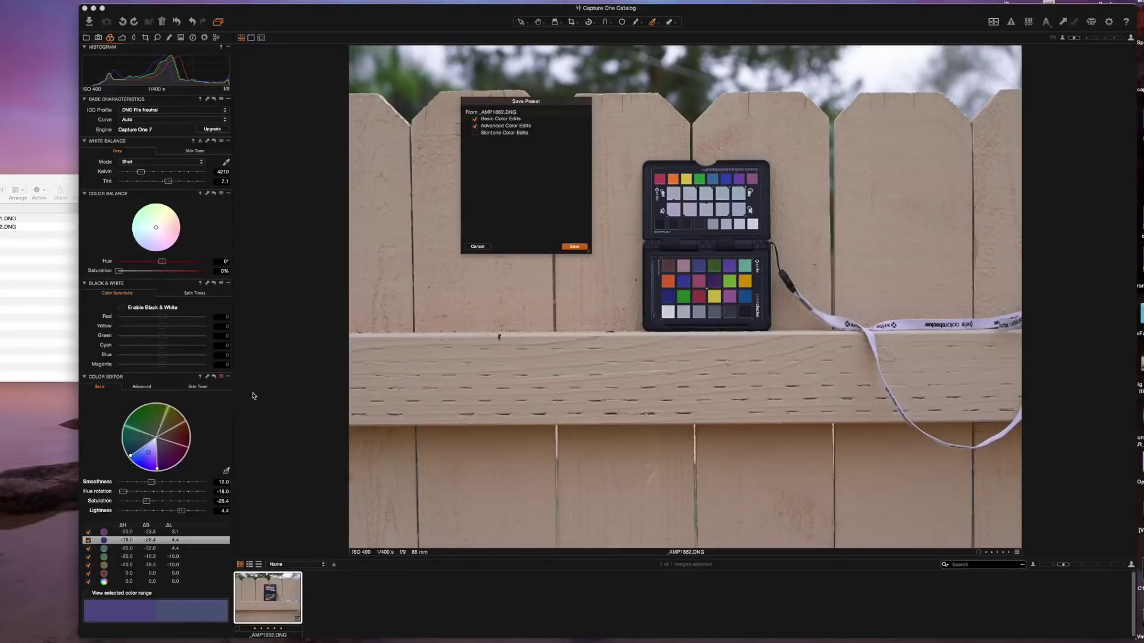
{"action": "left_click", "coordinate": [474, 126]}
{"action": "left_click", "coordinate": [575, 248]}
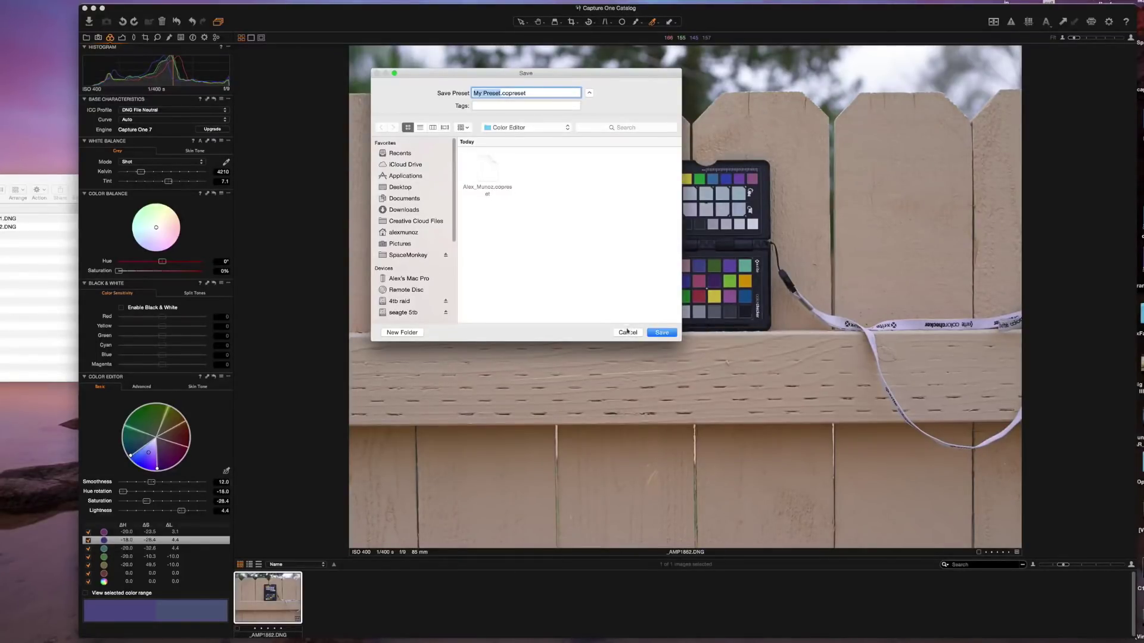
{"action": "left_click", "coordinate": [627, 333]}
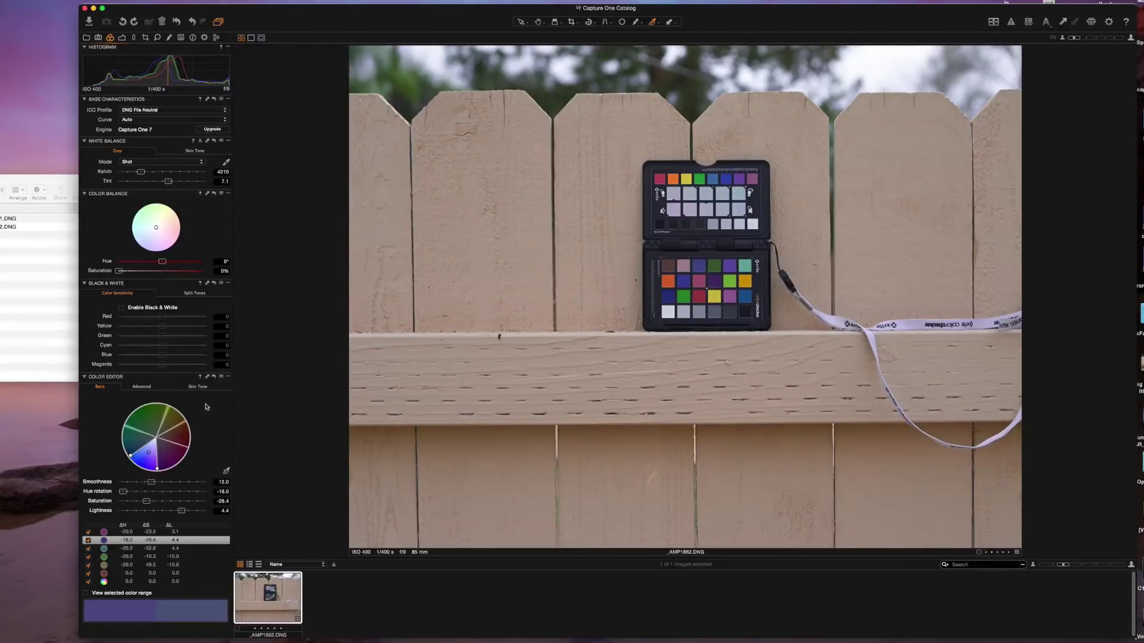
- Apply the saved user preset from the Color Editor presets menu
{"action": "left_click", "coordinate": [221, 379]}
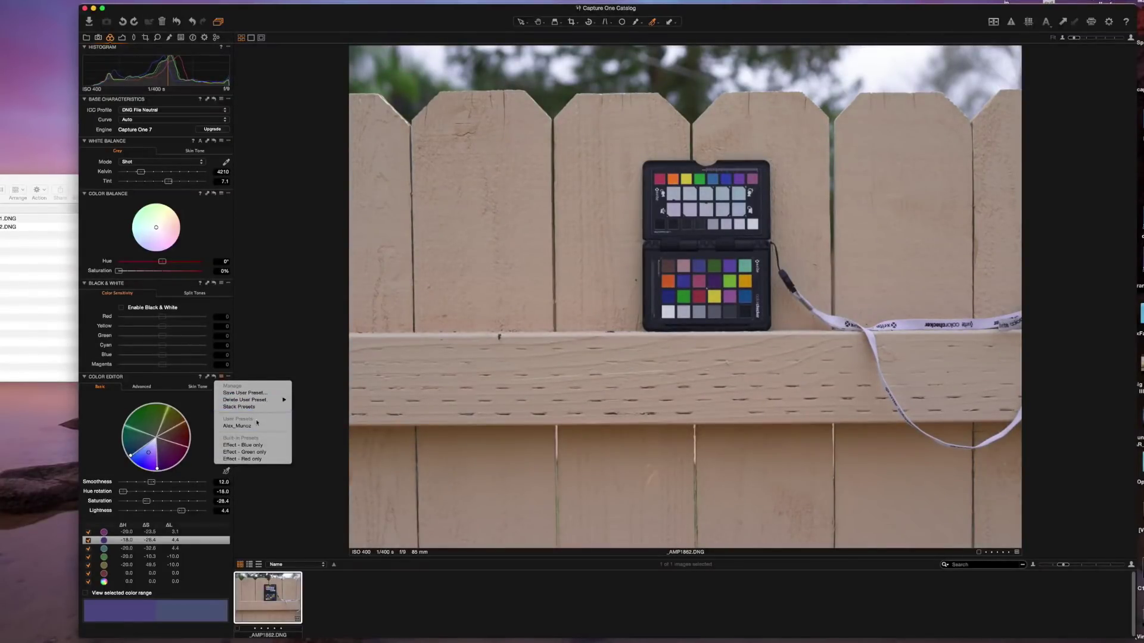
{"action": "mouse_move", "coordinate": [240, 426]}
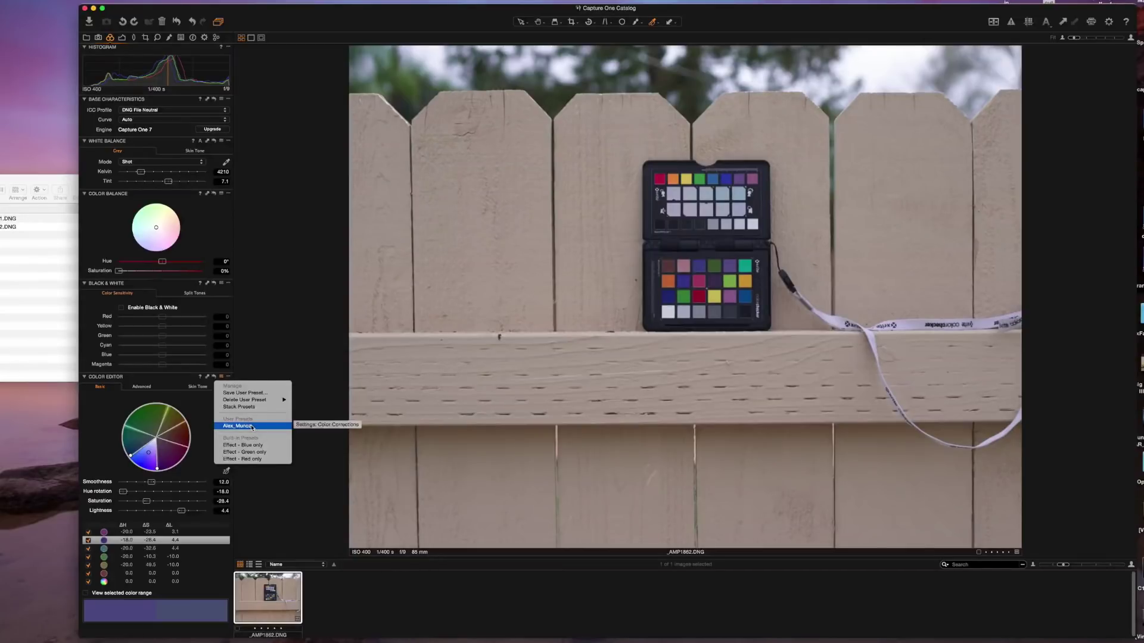
{"action": "left_click", "coordinate": [252, 426]}
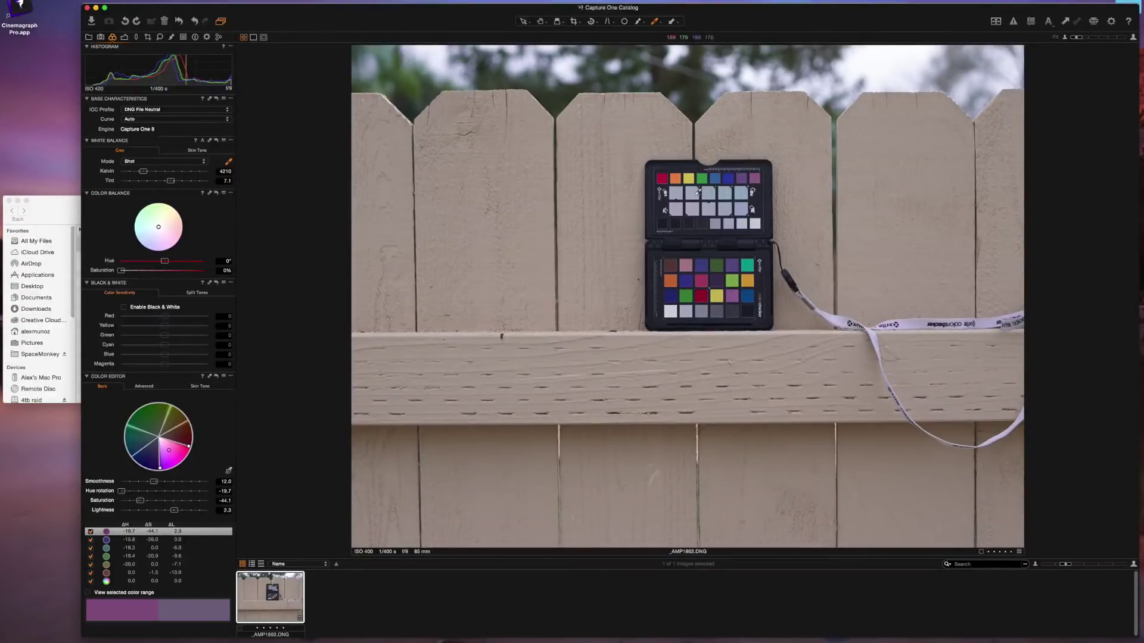
- Sample several grey ColorChecker patches for white balance, settling at about 4748 K, tint 7.1
{"action": "left_click", "coordinate": [682, 195]}
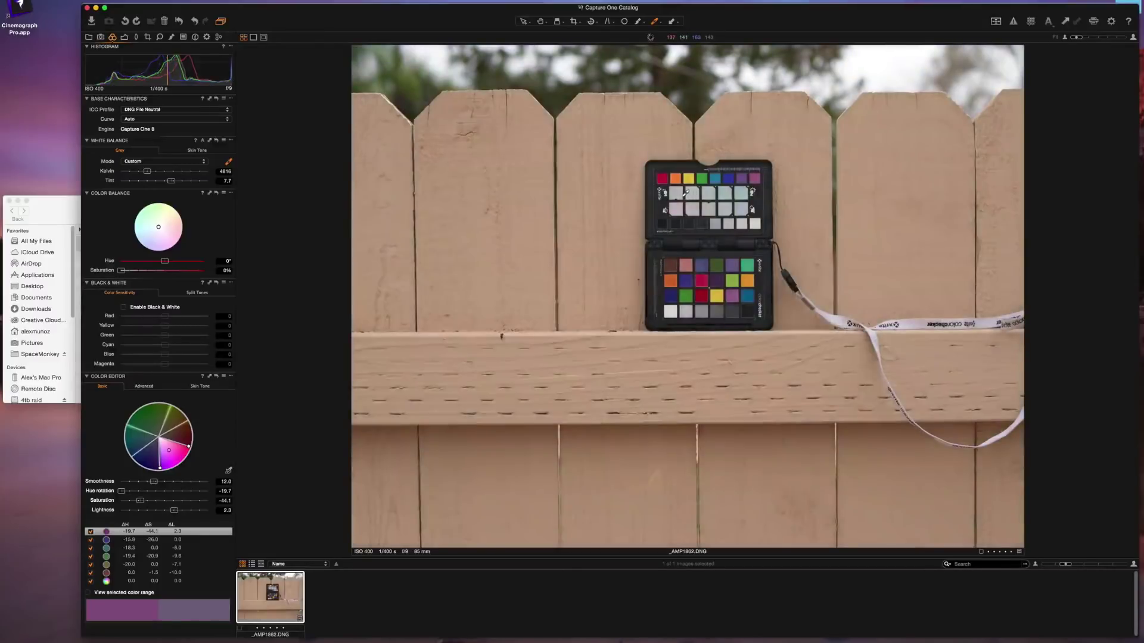
{"action": "left_click", "coordinate": [677, 193]}
{"action": "left_click", "coordinate": [747, 189]}
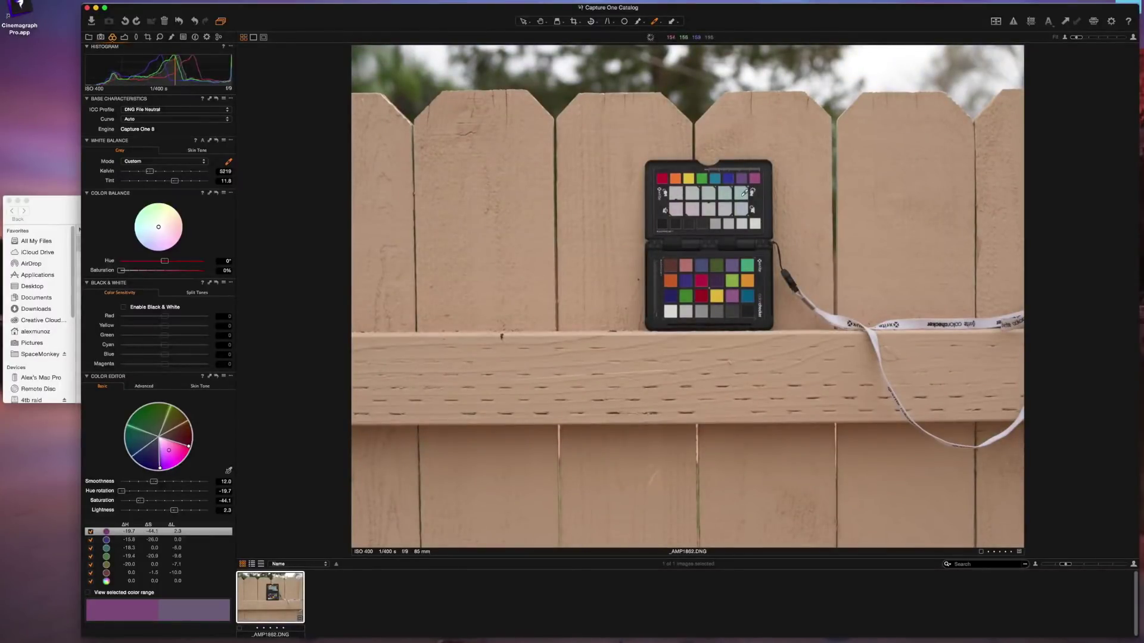
{"action": "left_click", "coordinate": [742, 194]}
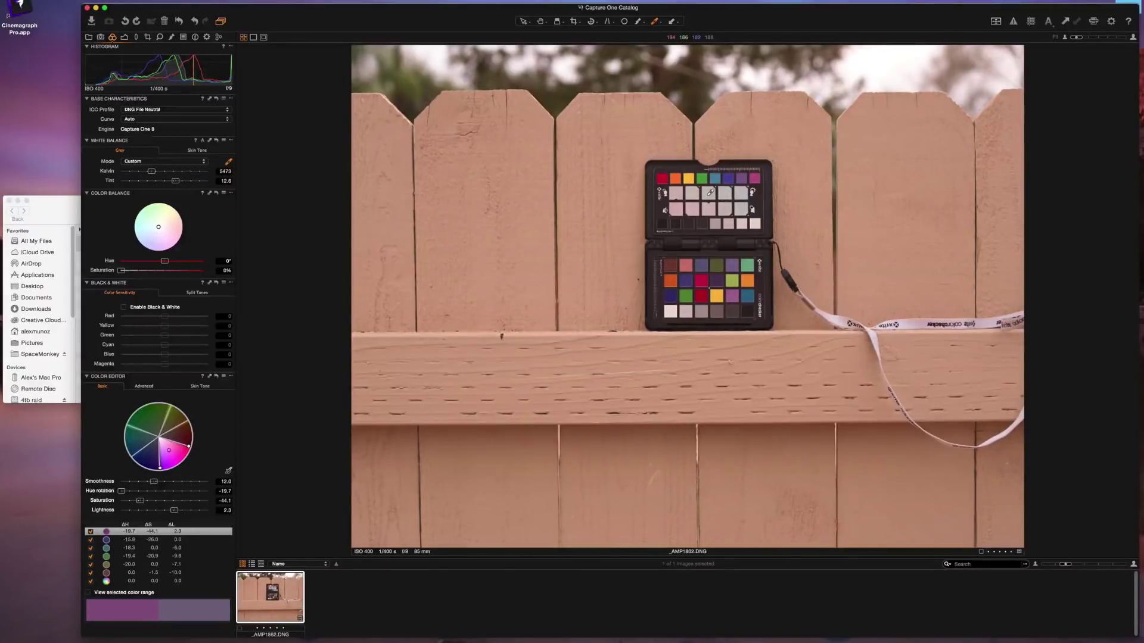
{"action": "left_click", "coordinate": [711, 192]}
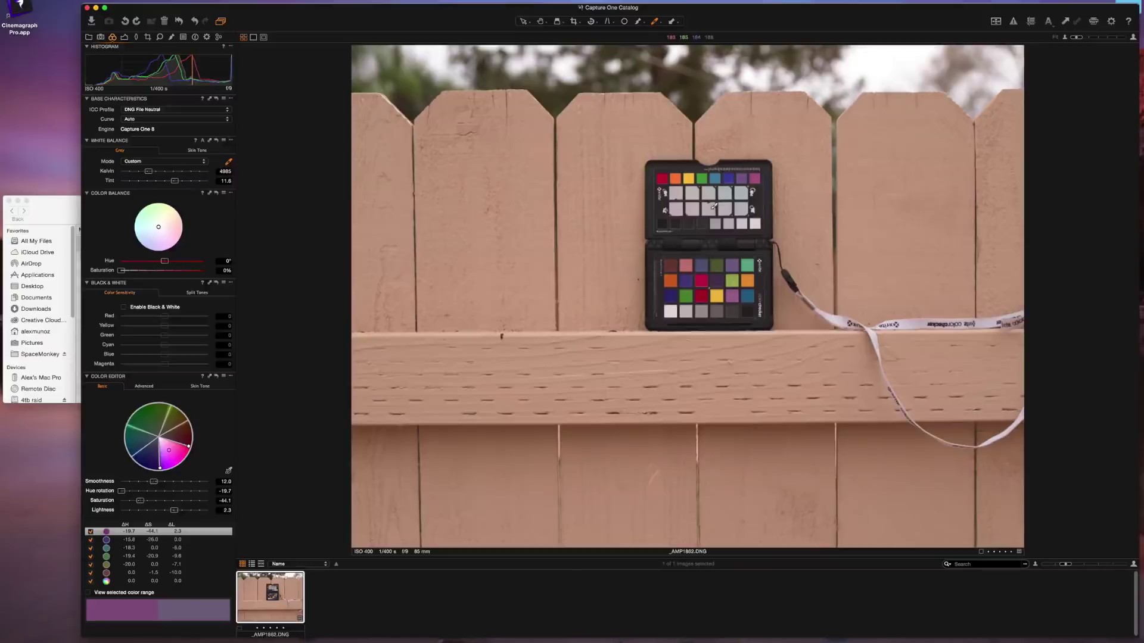
{"action": "left_click", "coordinate": [709, 206]}
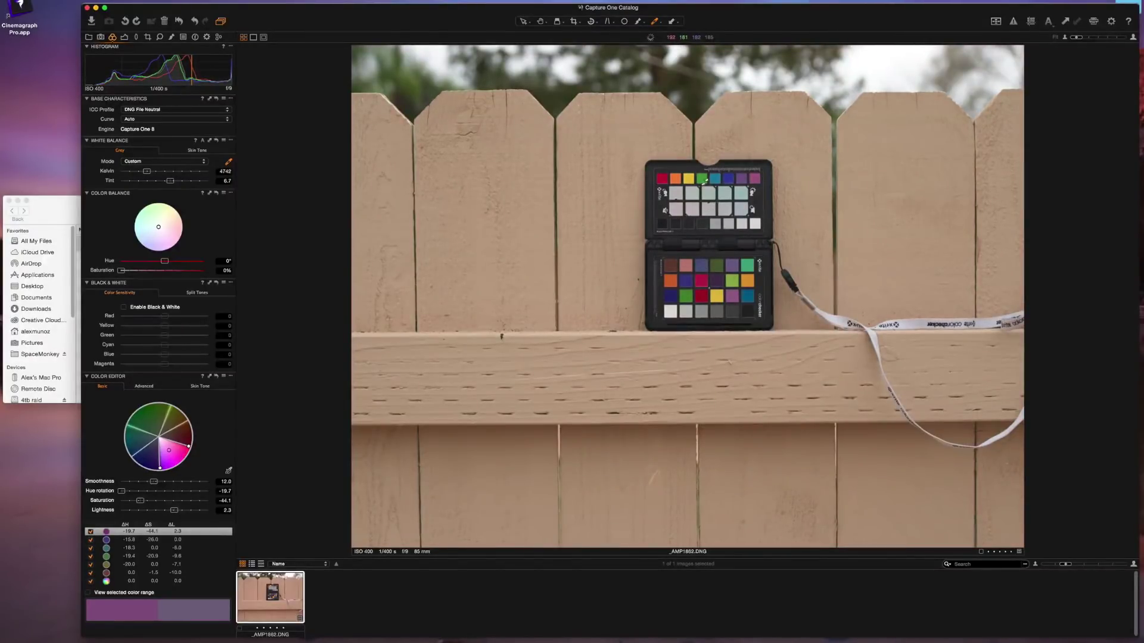
{"action": "left_click", "coordinate": [710, 193]}
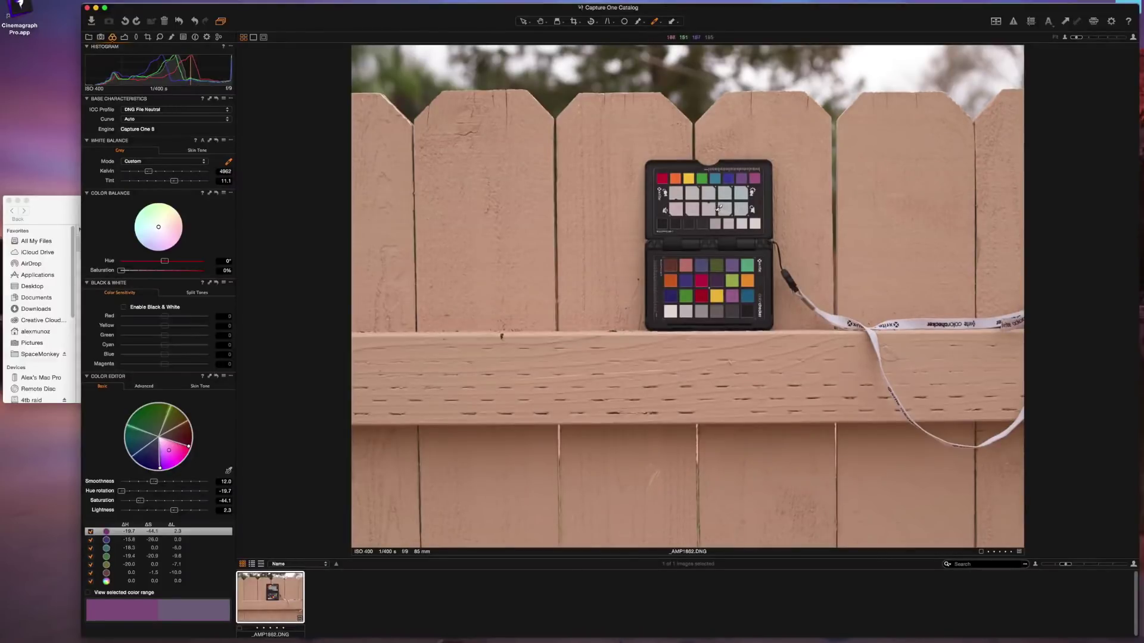
{"action": "left_click", "coordinate": [709, 207]}
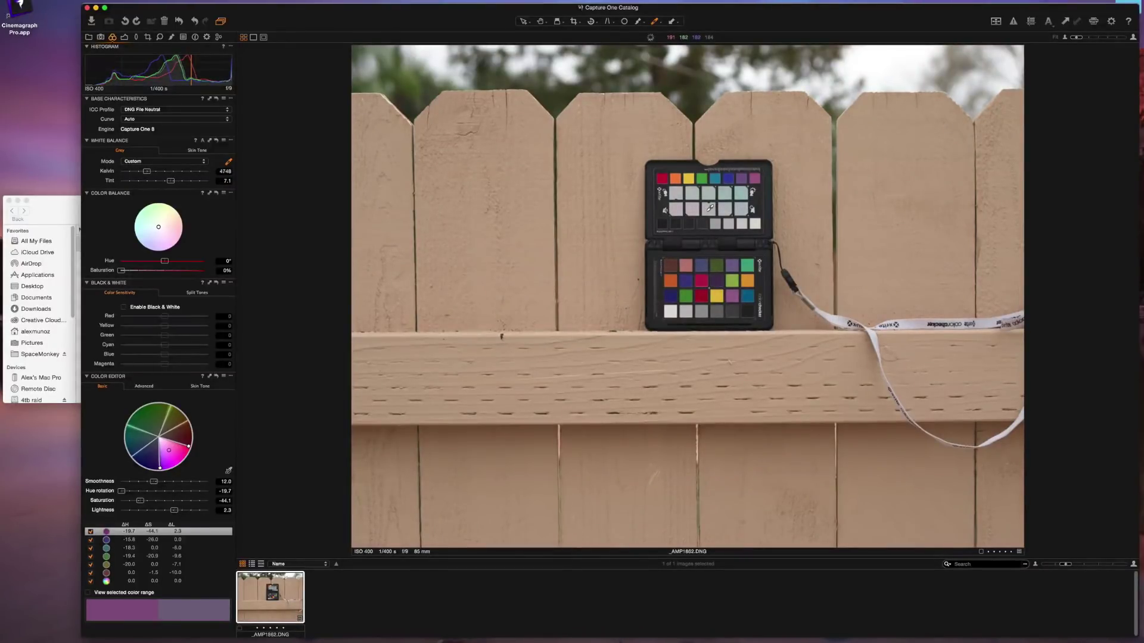